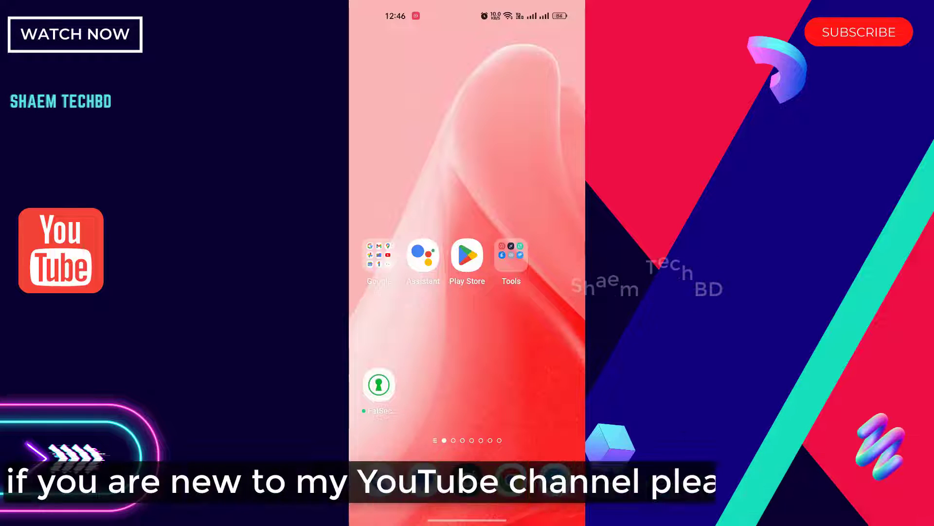
# Load myactivity.google.com in Chrome
pyautogui.moveTo(511, 368)
pyautogui.mouseDown()
pyautogui.moveTo(429, 374)
pyautogui.moveTo(511, 373)
pyautogui.mouseUp()
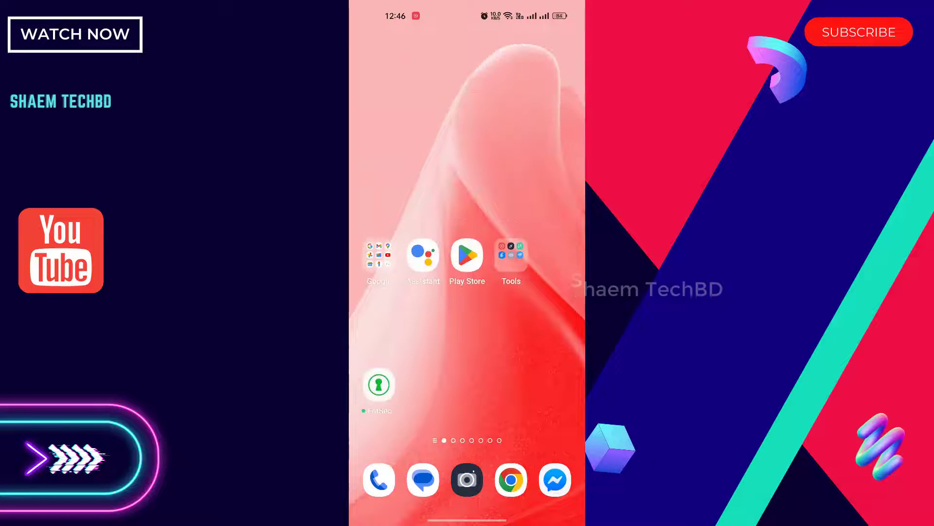
pyautogui.click(511, 480)
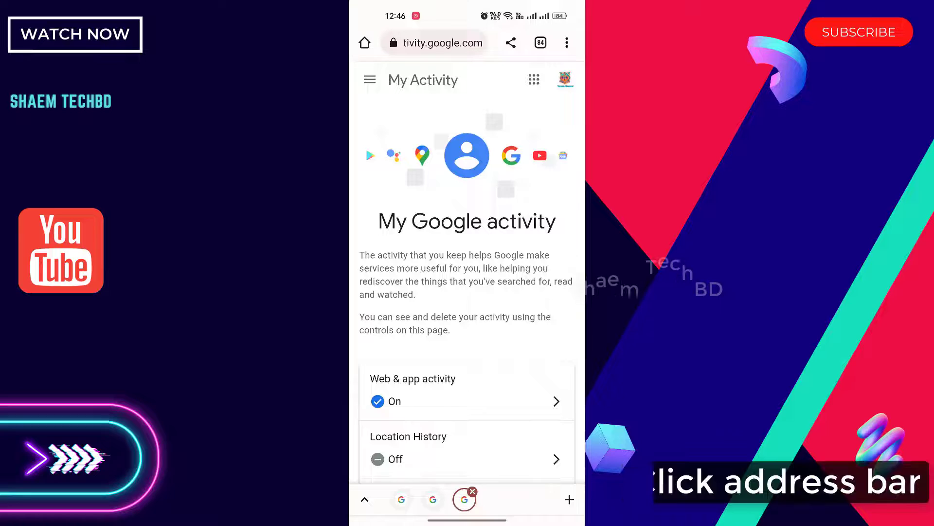
pyautogui.click(443, 42)
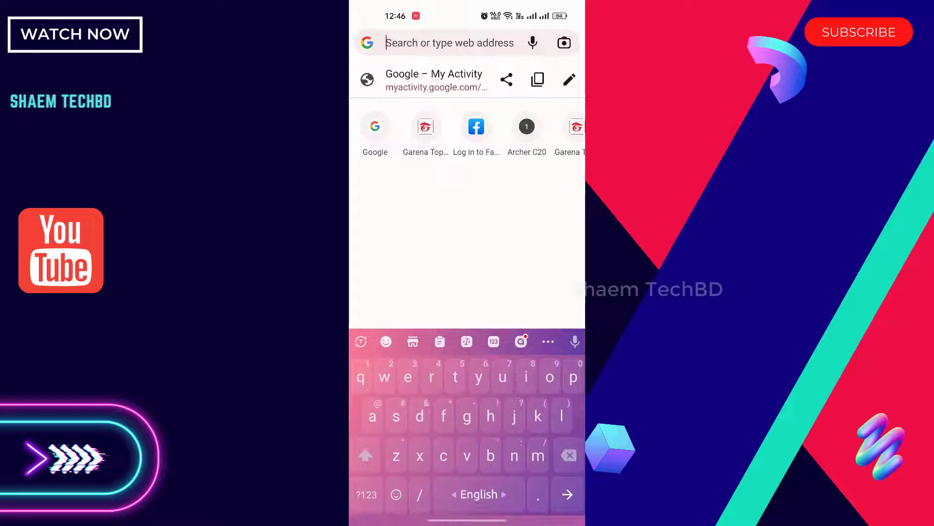
pyautogui.write('m')
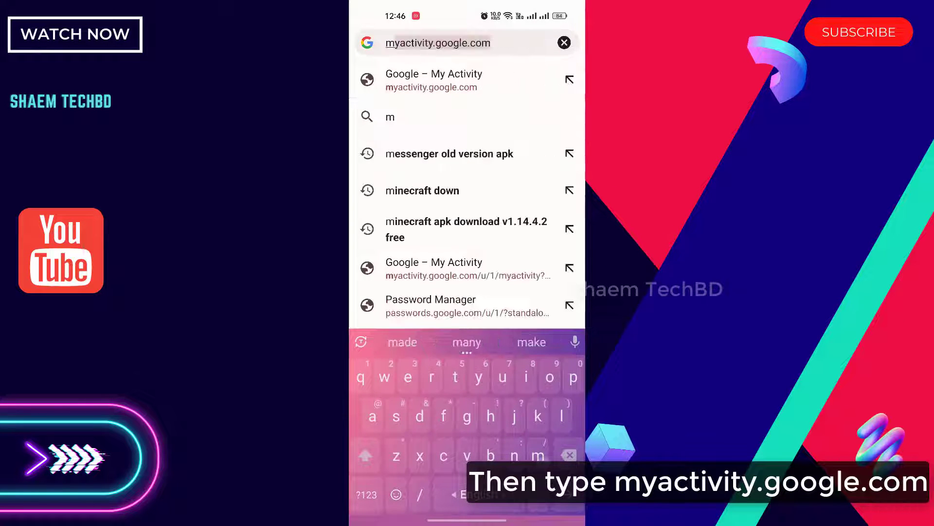
pyautogui.write('yactivity.google.com')
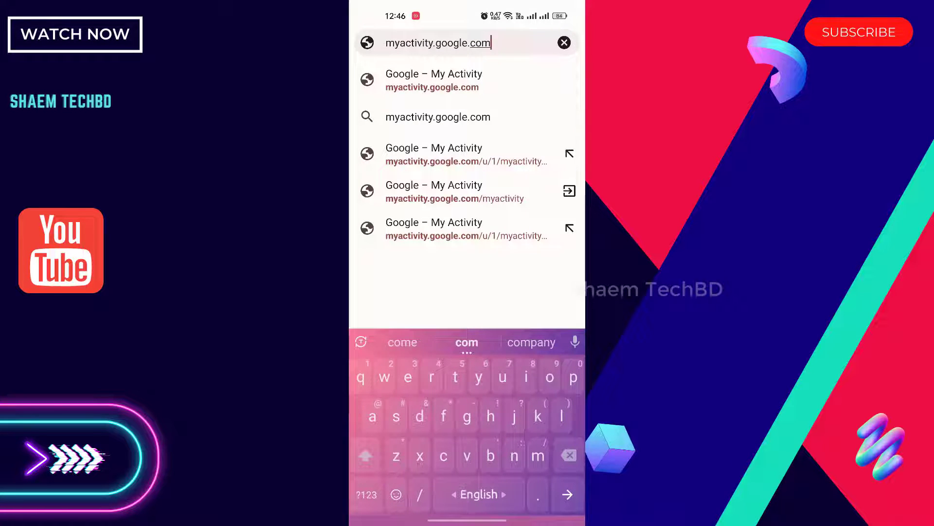
pyautogui.press('Return')
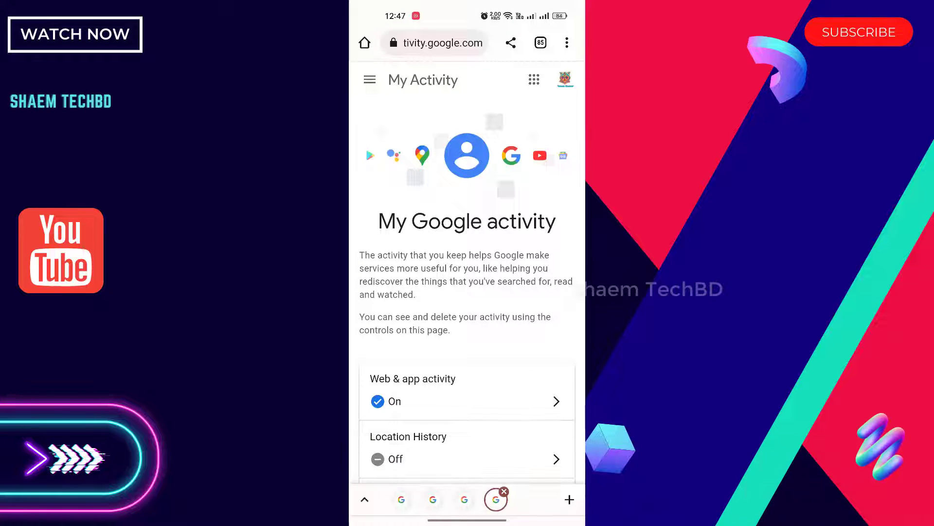
pyautogui.scroll(-3, 468, 292)
pyautogui.scroll(-2, 467, 292)
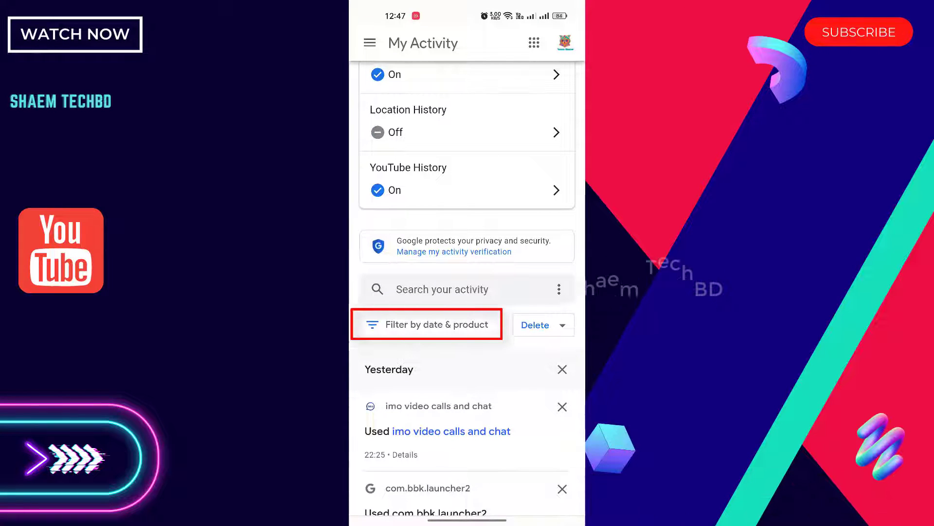
# Open the date and product filter with the date range set to Always
pyautogui.click(420, 327)
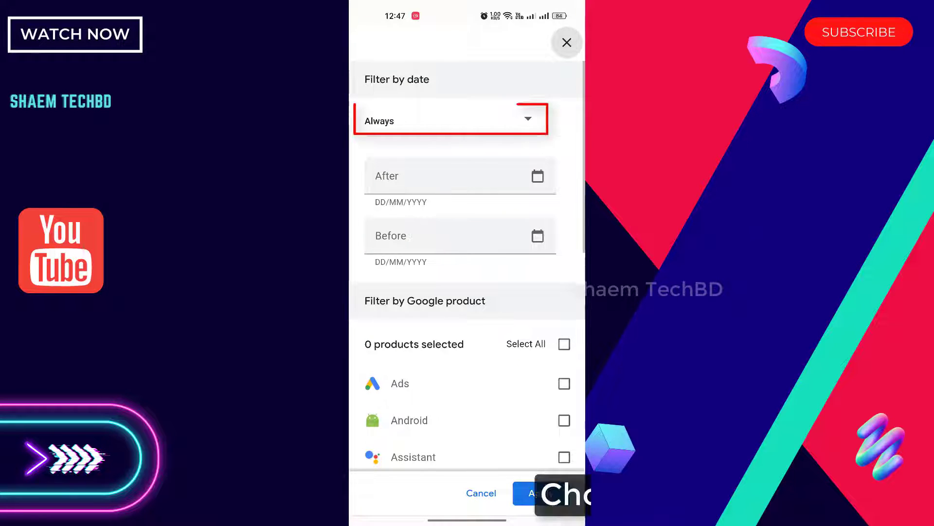
pyautogui.click(446, 121)
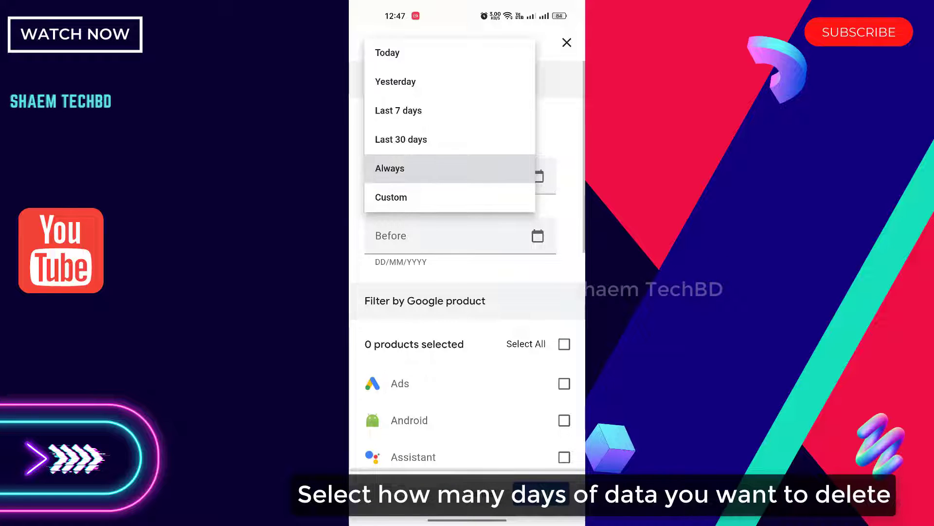
pyautogui.click(438, 168)
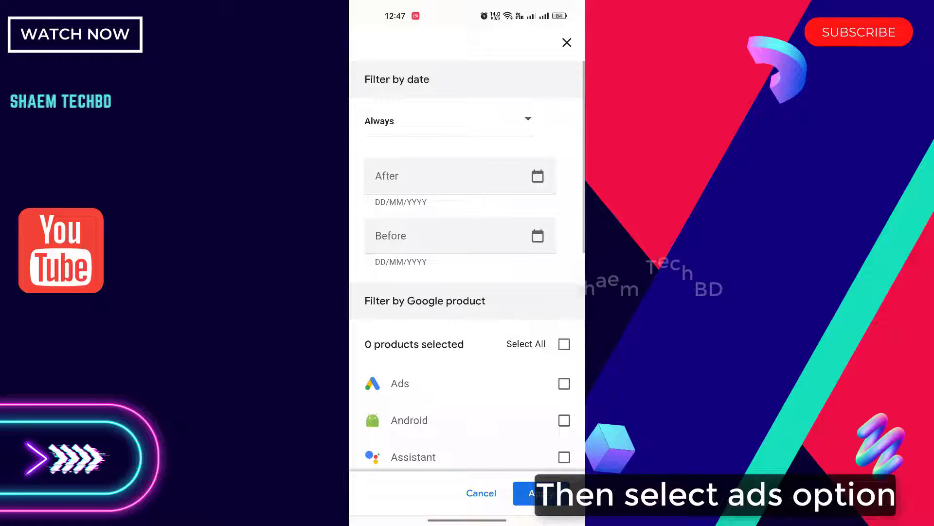
pyautogui.scroll(-2, 467, 292)
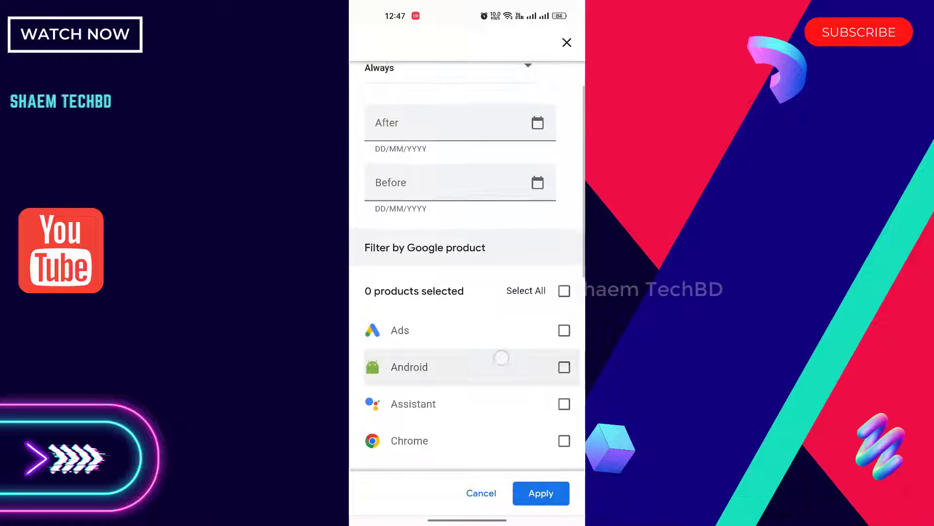
pyautogui.moveTo(501, 358); pyautogui.dragTo(508, 323)
# Select the Ads product and apply the filter
pyautogui.click(564, 296)
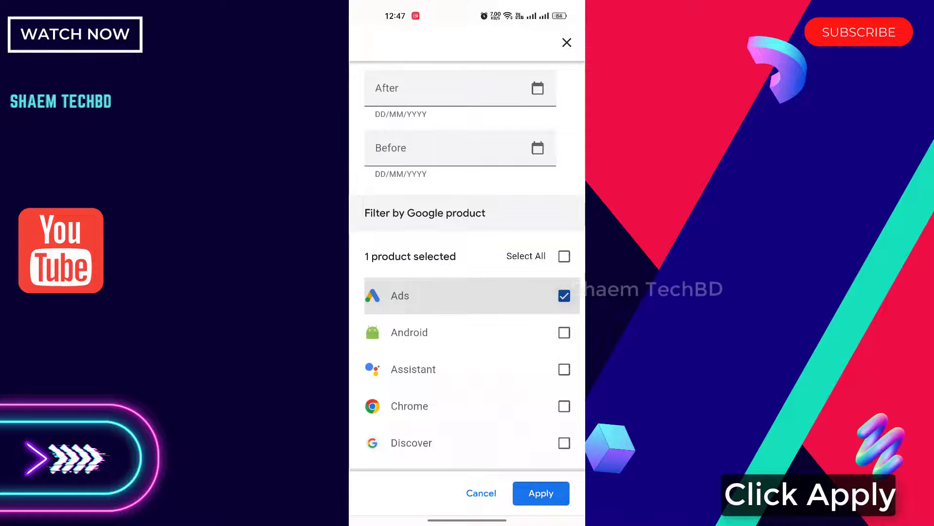
pyautogui.click(541, 493)
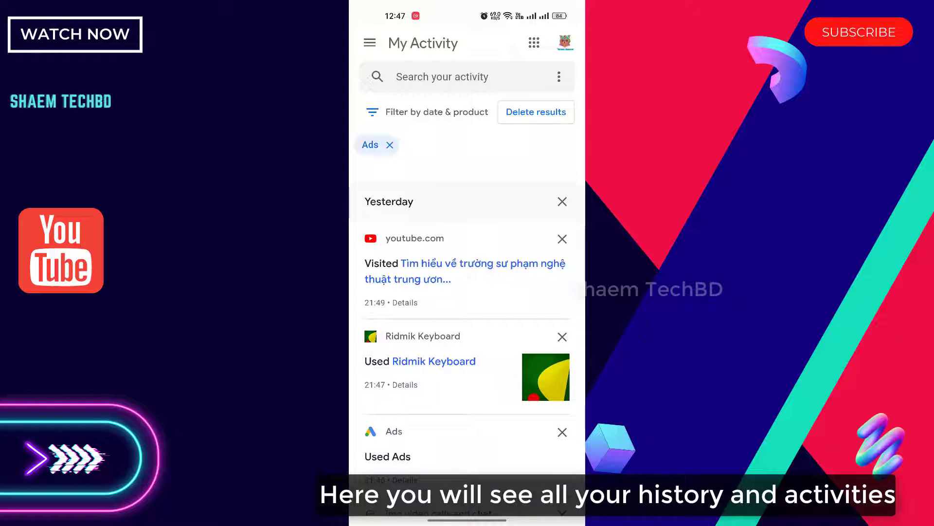
pyautogui.scroll(-1, 507, 424)
pyautogui.scroll(-5, 507, 424)
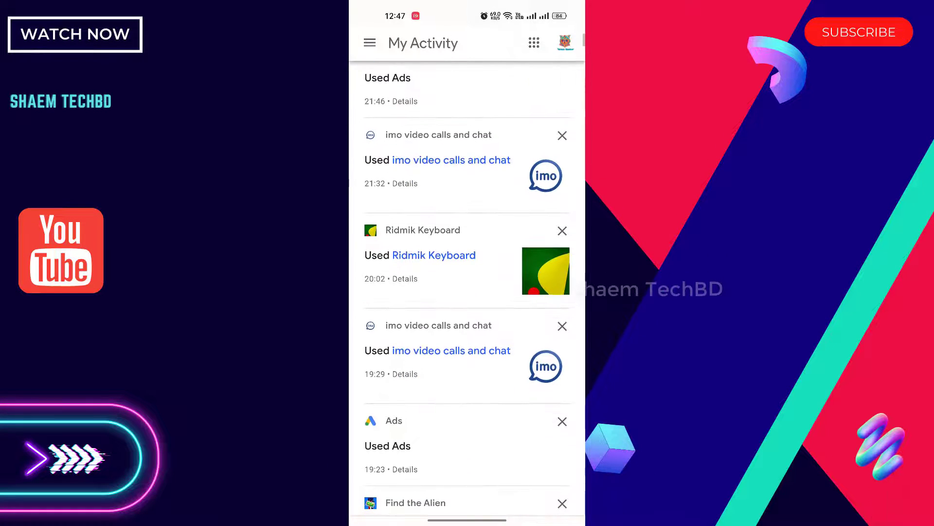
pyautogui.scroll(3, 467, 292)
pyautogui.scroll(2, 467, 293)
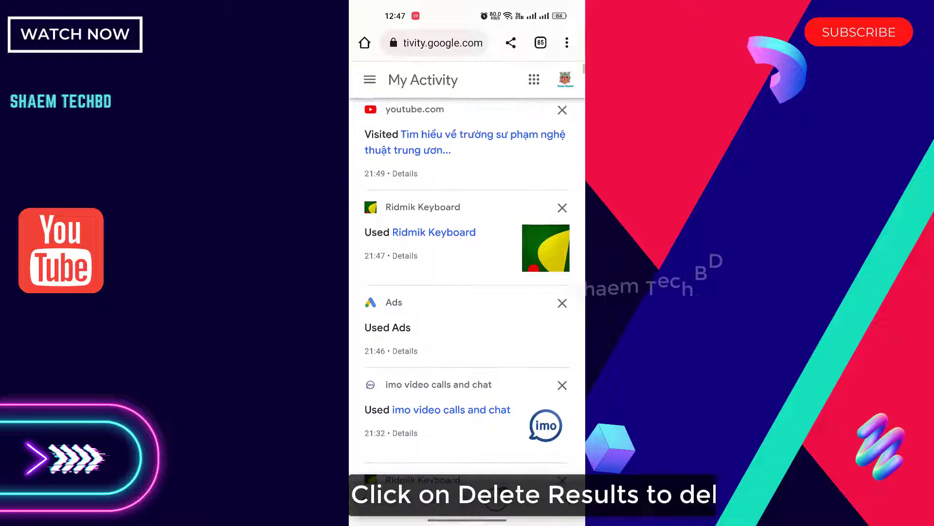
pyautogui.scroll(3, 467, 292)
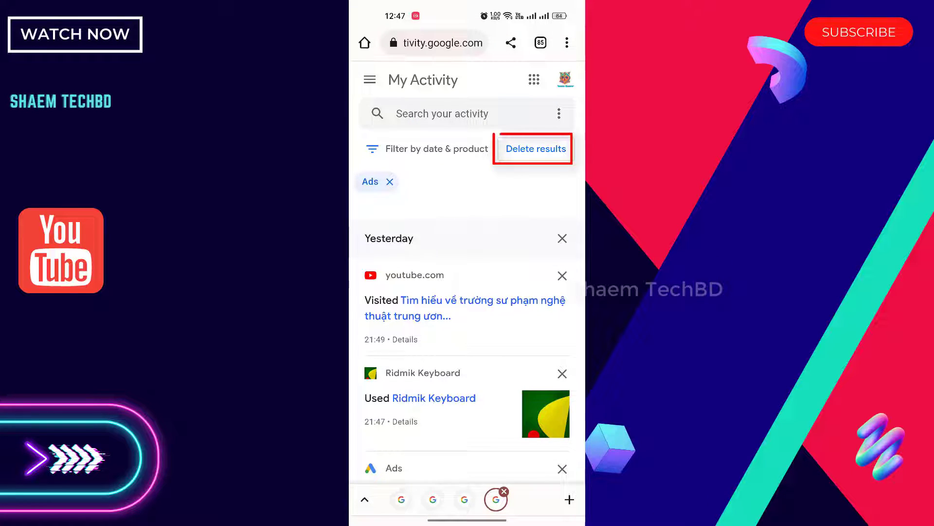
# Delete all Ads-filtered results, confirm, and acknowledge the deletion-complete notice
pyautogui.click(528, 148)
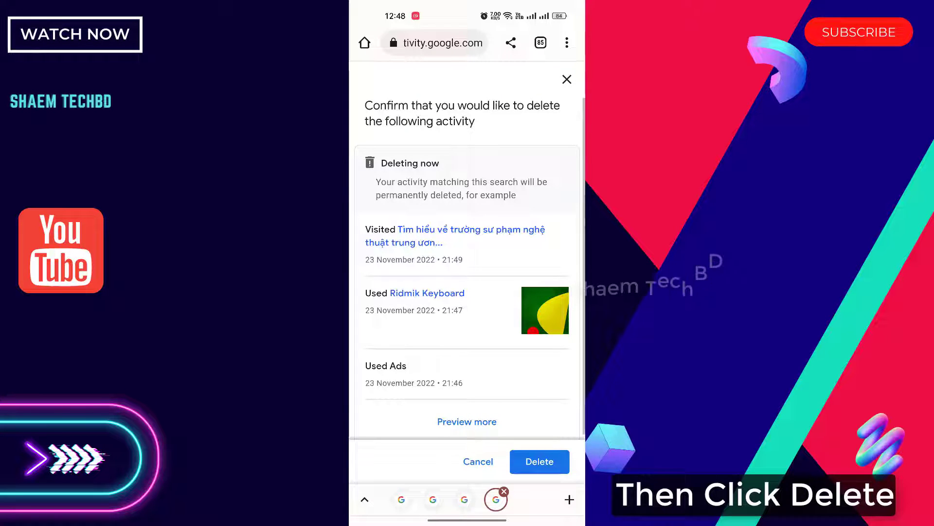
pyautogui.click(540, 461)
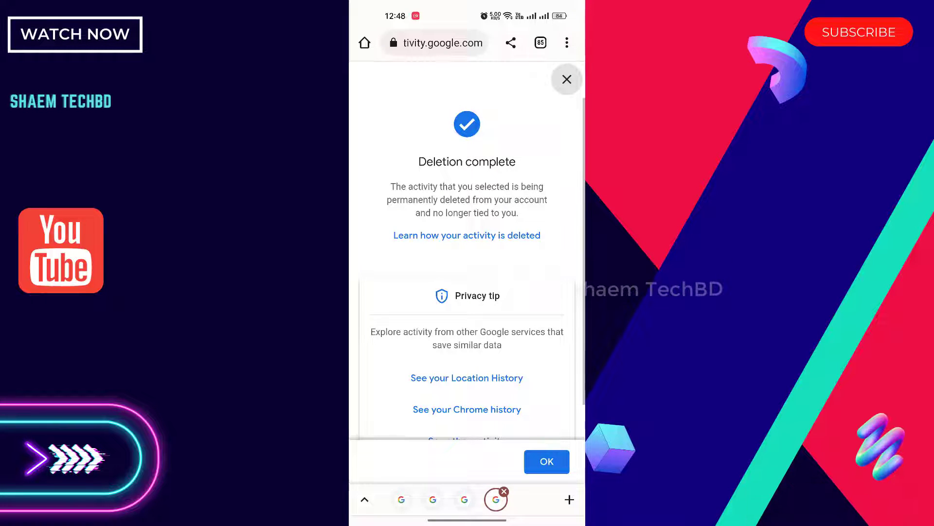
pyautogui.click(547, 461)
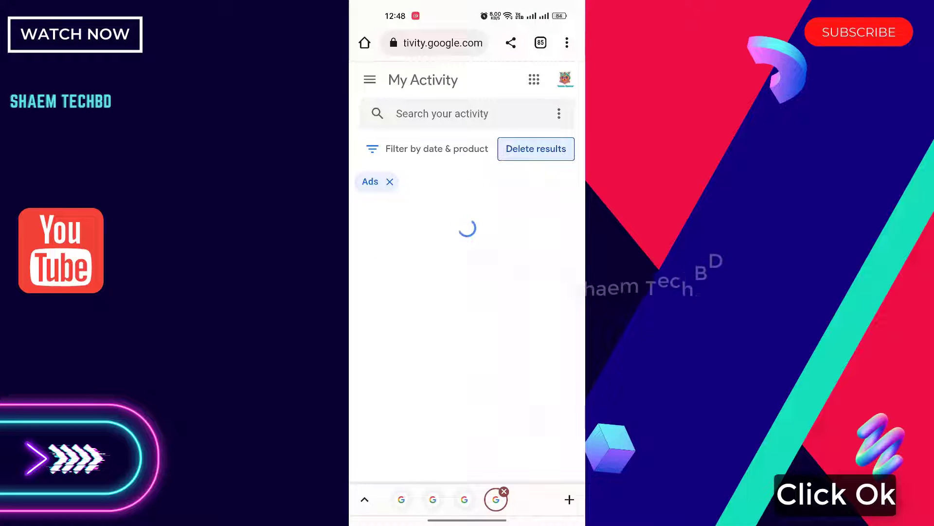